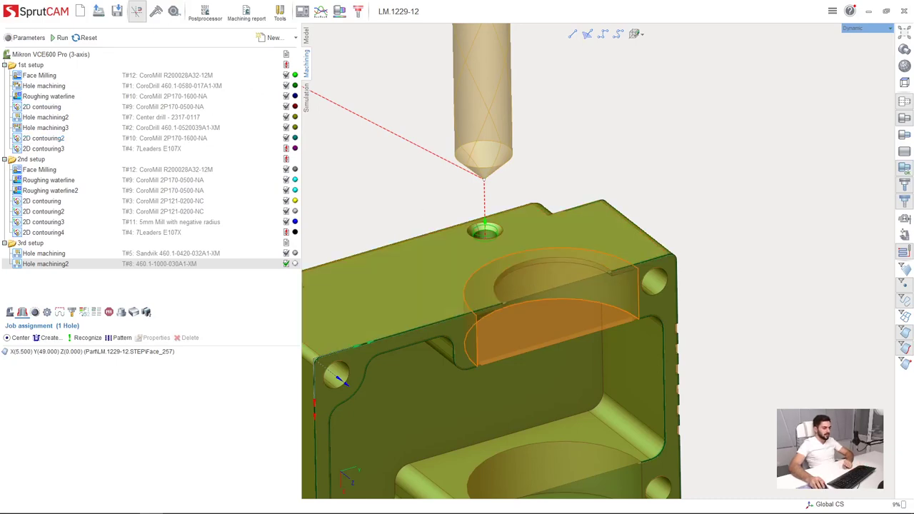
Add a 2D contouring operation to the 3rd setup and assign the CoroMill 2P170-1600-NA cylindrical mill to it
{"action": "scroll", "coordinate": [508, 257], "scroll_direction": "up", "scroll_amount": 3}
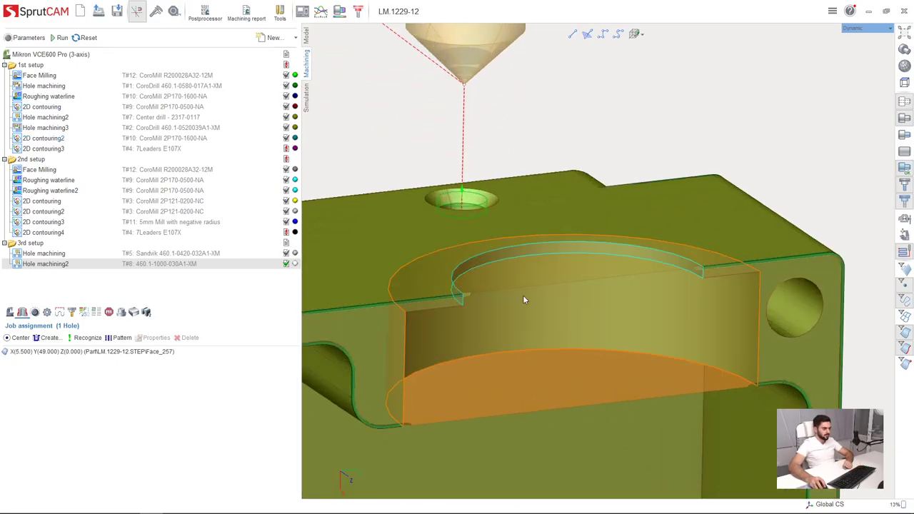
{"action": "left_click", "coordinate": [258, 40]}
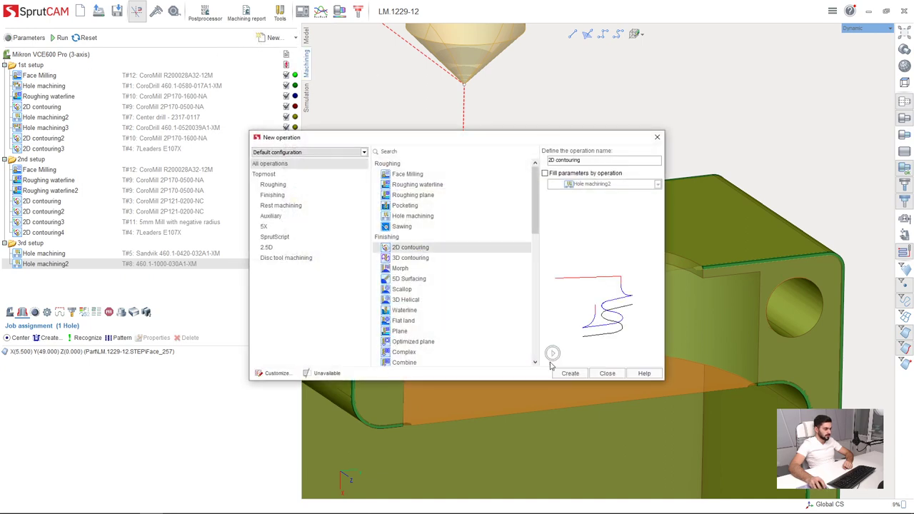
{"action": "left_click", "coordinate": [567, 372]}
{"action": "left_click", "coordinate": [171, 276]}
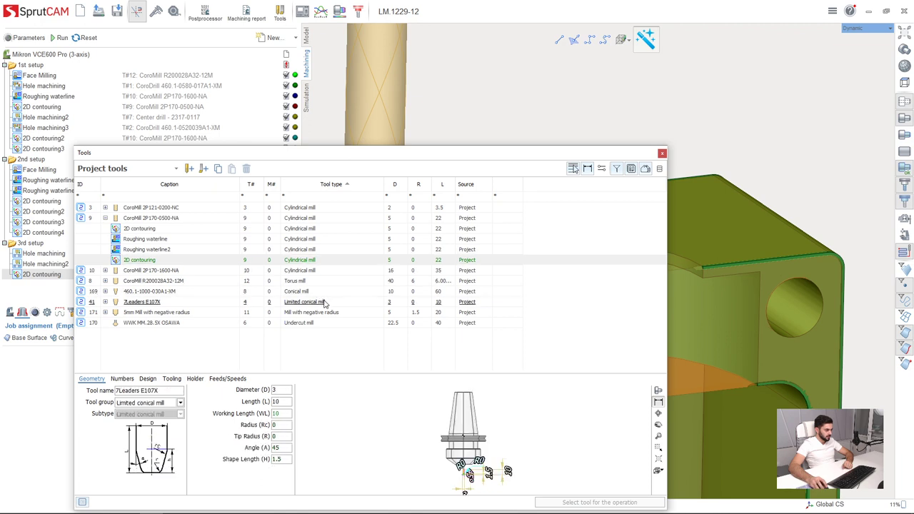
{"action": "left_click", "coordinate": [319, 270]}
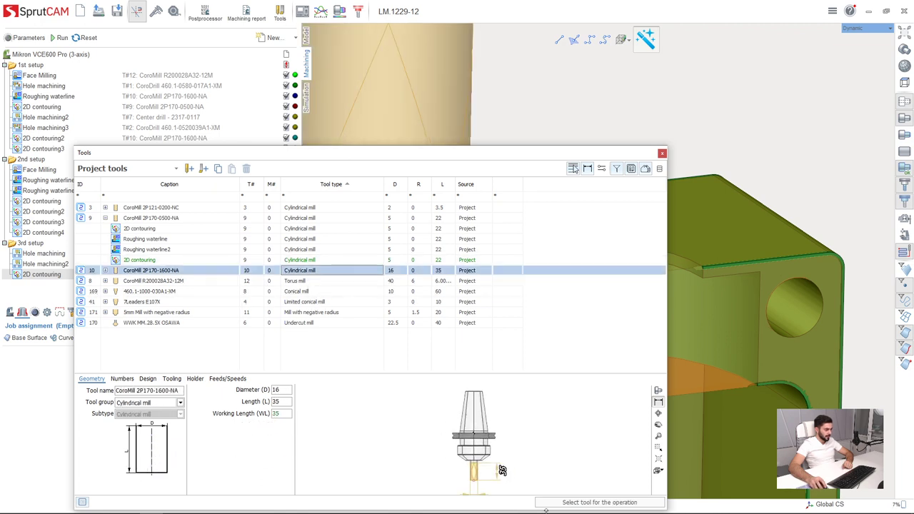
{"action": "left_click", "coordinate": [573, 505]}
Add the semicircular upper edge of the recess to the job assignment as the machining curve
{"action": "scroll", "coordinate": [492, 322], "scroll_direction": "down", "scroll_amount": 3}
{"action": "scroll", "coordinate": [492, 322], "scroll_direction": "up", "scroll_amount": 3}
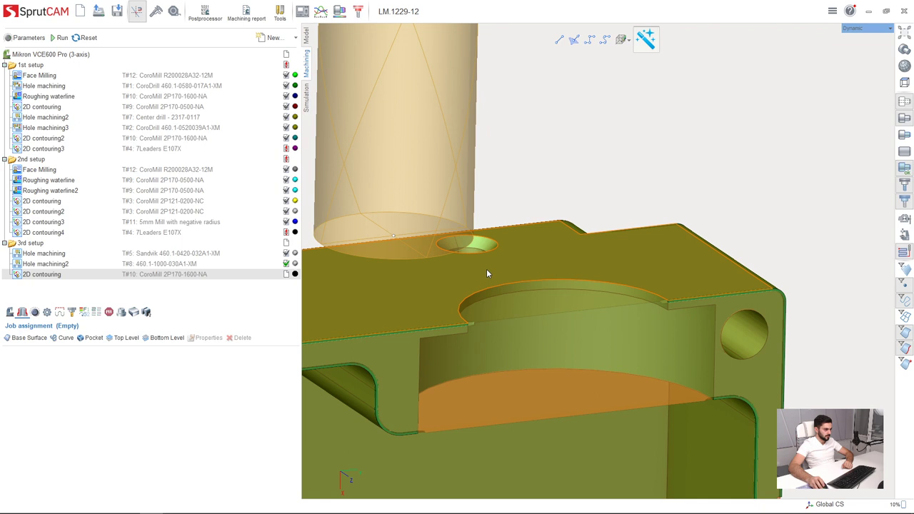
{"action": "left_click", "coordinate": [481, 293]}
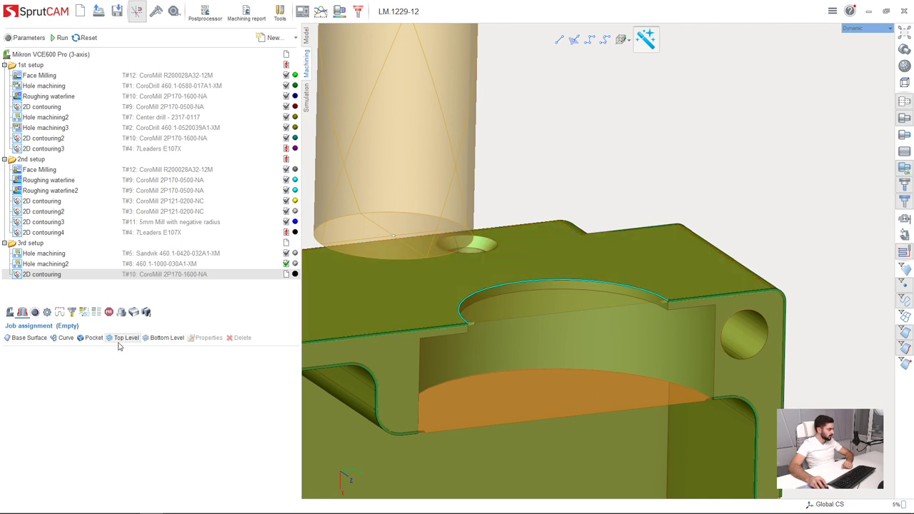
{"action": "left_click", "coordinate": [63, 337]}
Define the contouring top level from the part's upper face and the bottom level from the recess's lower face
{"action": "middle_click_drag", "start_coordinate": [457, 342], "coordinate": [485, 337]}
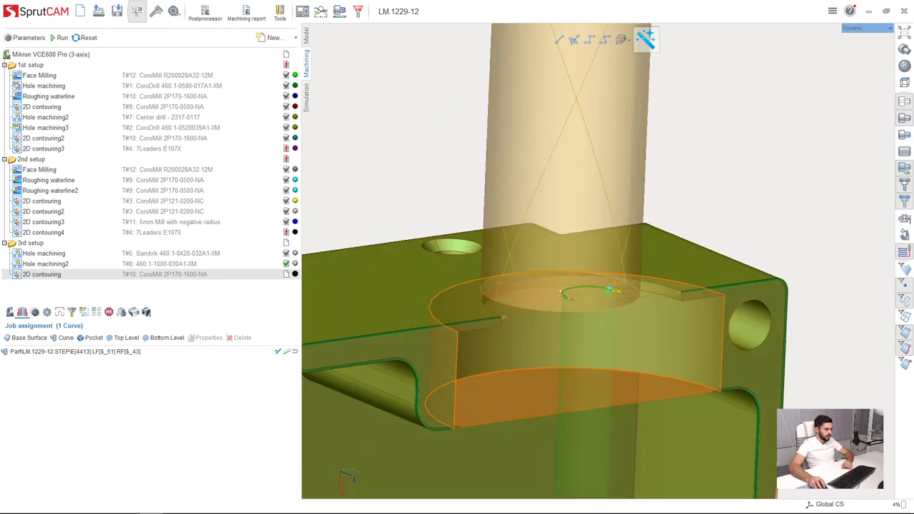
{"action": "left_click", "coordinate": [131, 339]}
{"action": "middle_click_drag", "start_coordinate": [386, 399], "coordinate": [382, 293]}
{"action": "left_click", "coordinate": [379, 300]}
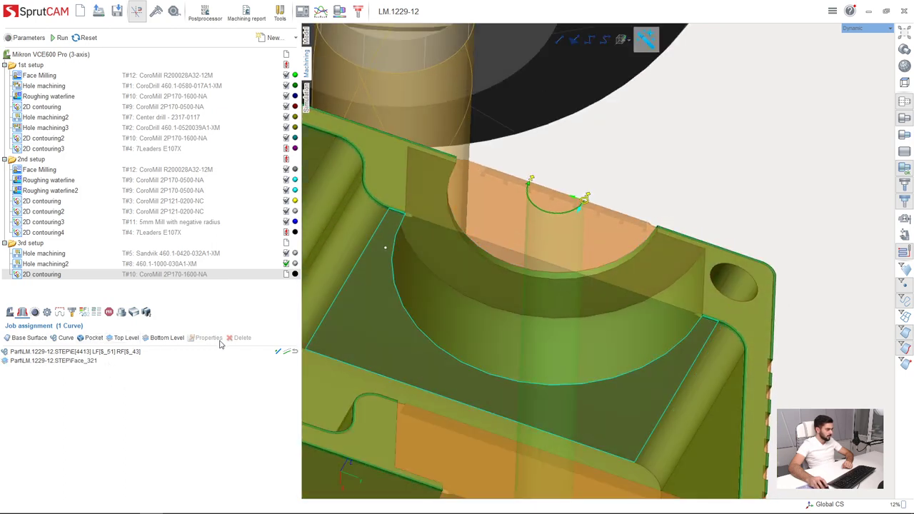
{"action": "left_click", "coordinate": [168, 338]}
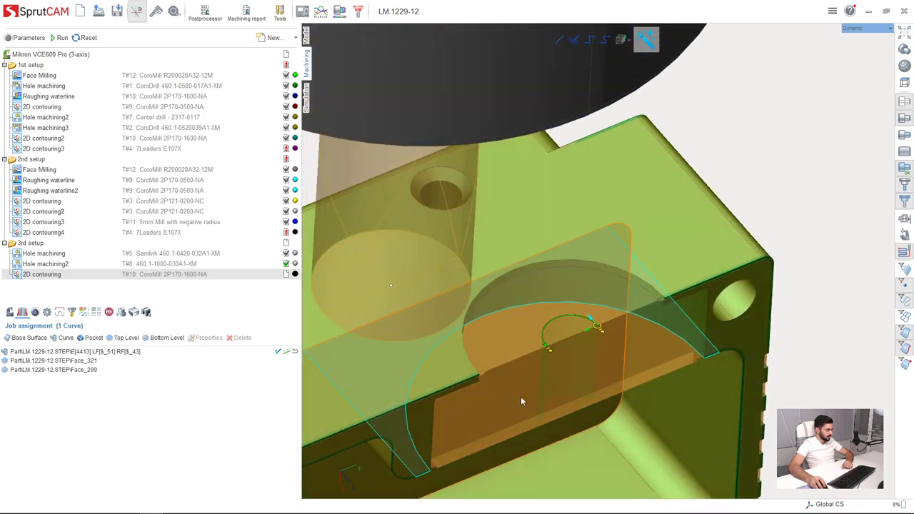
Enable roughing passes with a step of 10% of the tool diameter and calculate the contouring toolpath
{"action": "left_click", "coordinate": [45, 314]}
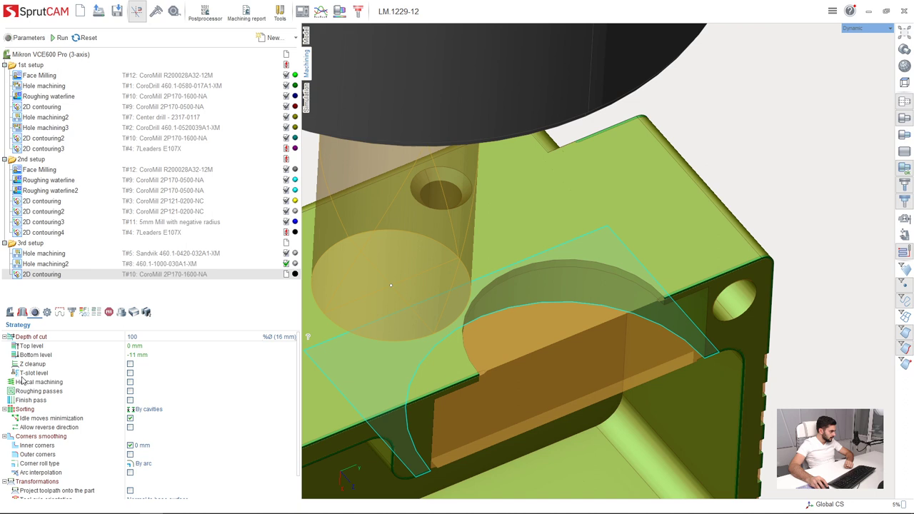
{"action": "left_click", "coordinate": [130, 391]}
{"action": "left_click", "coordinate": [152, 401]}
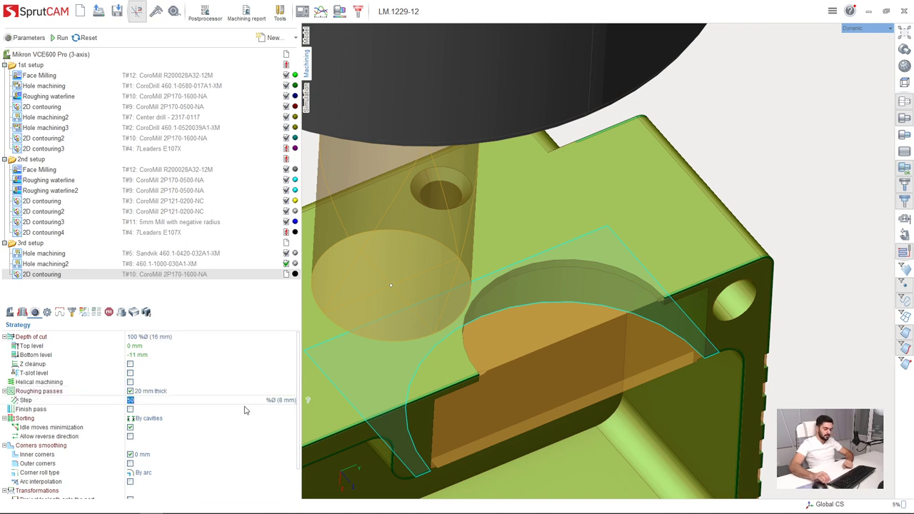
{"action": "key", "text": "Return"}
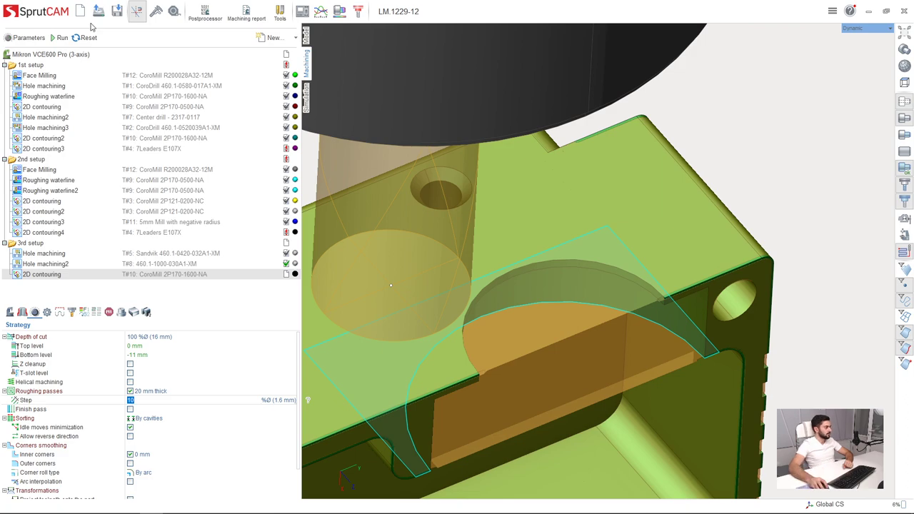
{"action": "left_click", "coordinate": [64, 38]}
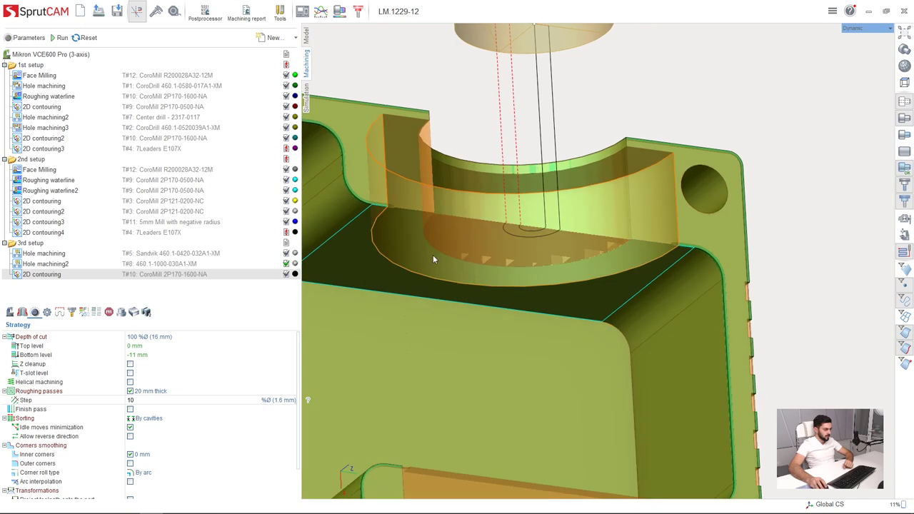
Set the contouring bottom level to -12 mm and recalculate the toolpath
{"action": "left_click", "coordinate": [135, 355]}
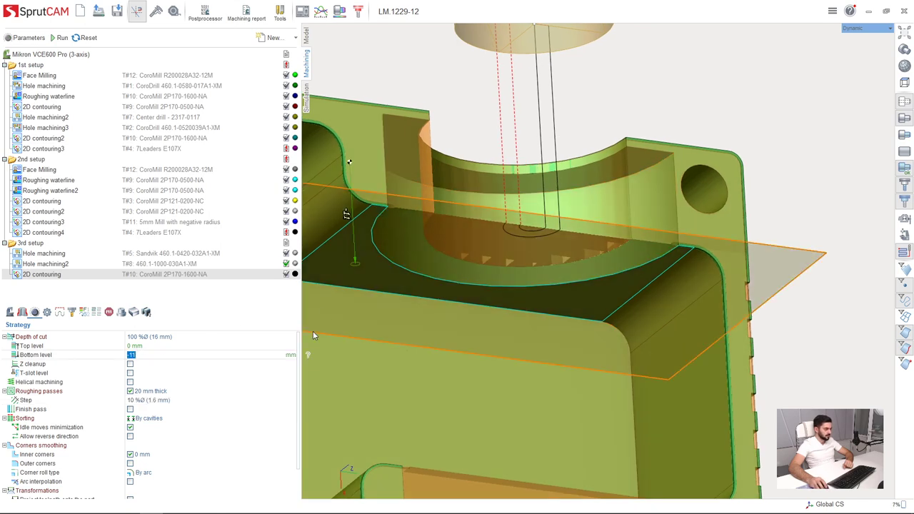
{"action": "middle_click_drag", "start_coordinate": [442, 232], "coordinate": [501, 307]}
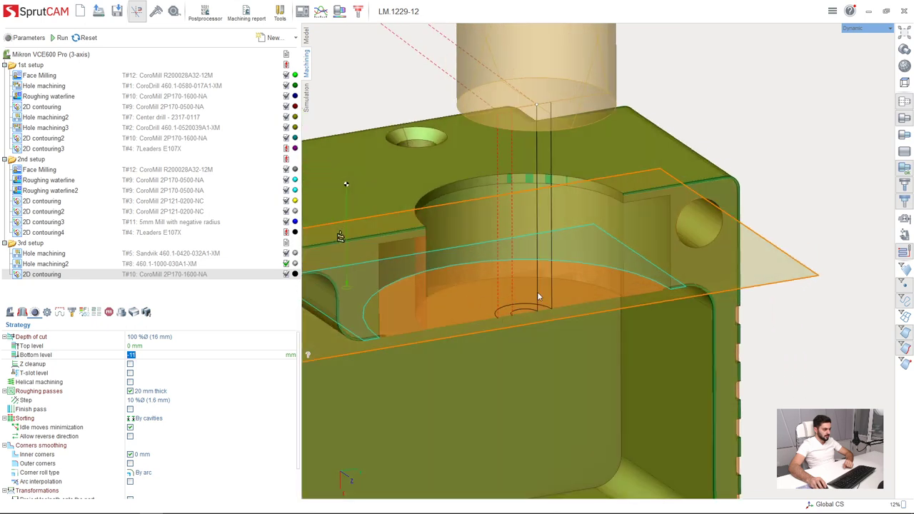
{"action": "middle_click_drag", "start_coordinate": [533, 313], "coordinate": [454, 272]}
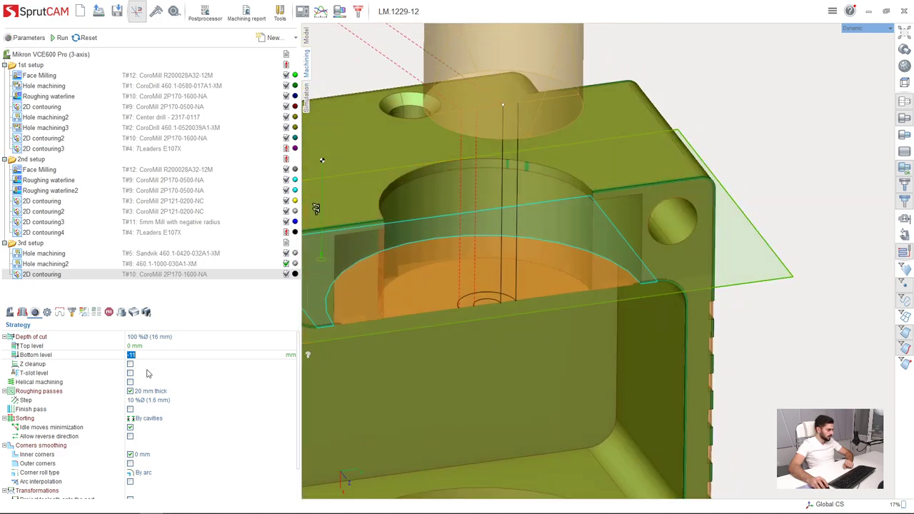
{"action": "type", "text": "-12"}
{"action": "key", "text": "Return"}
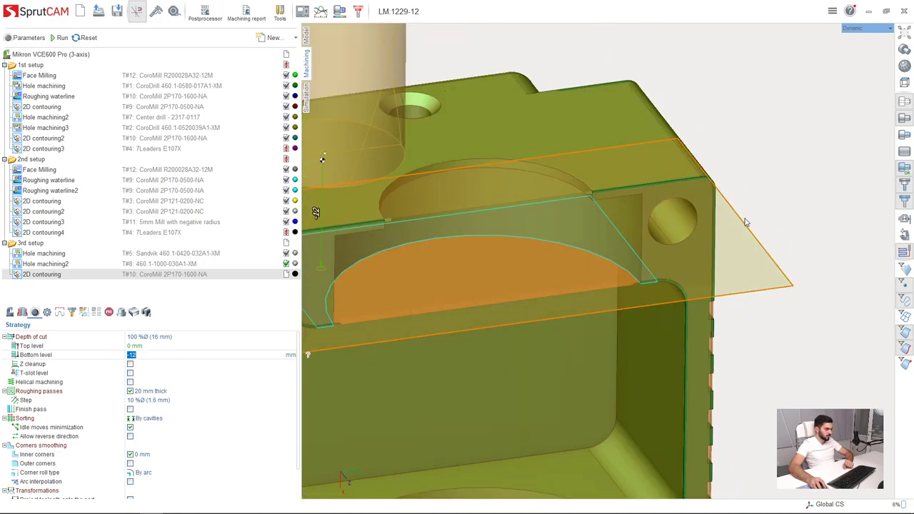
{"action": "left_click", "coordinate": [63, 37]}
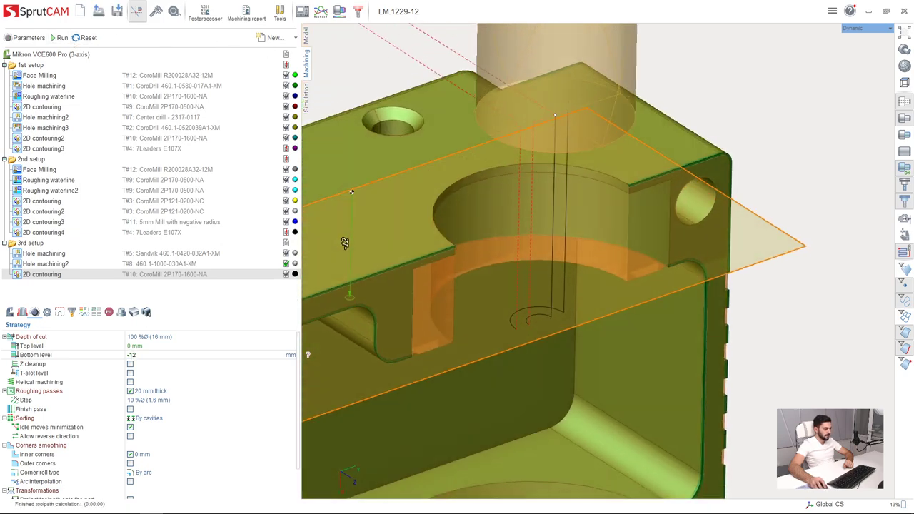
{"action": "middle_click_drag", "start_coordinate": [550, 230], "coordinate": [530, 237]}
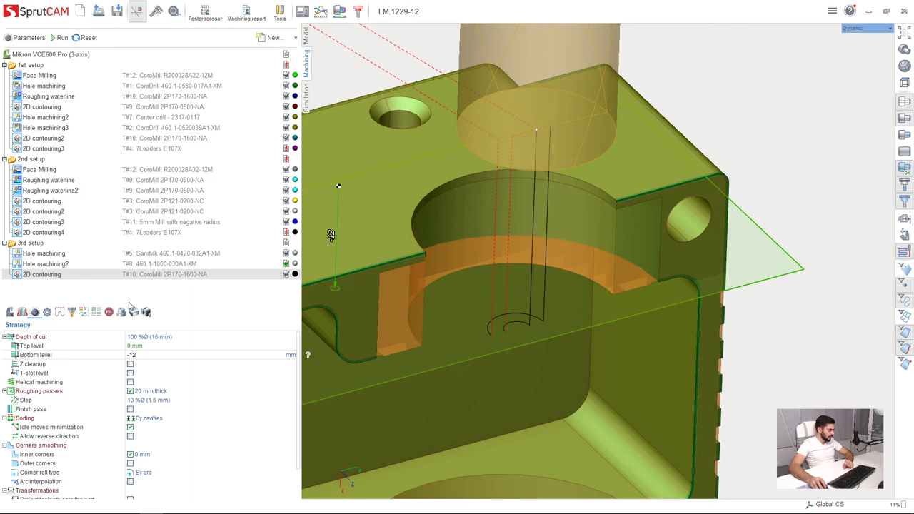
Reopen the contouring job assignment and hide the tool holder so the curve's end points are exposed from above
{"action": "left_click", "coordinate": [27, 315]}
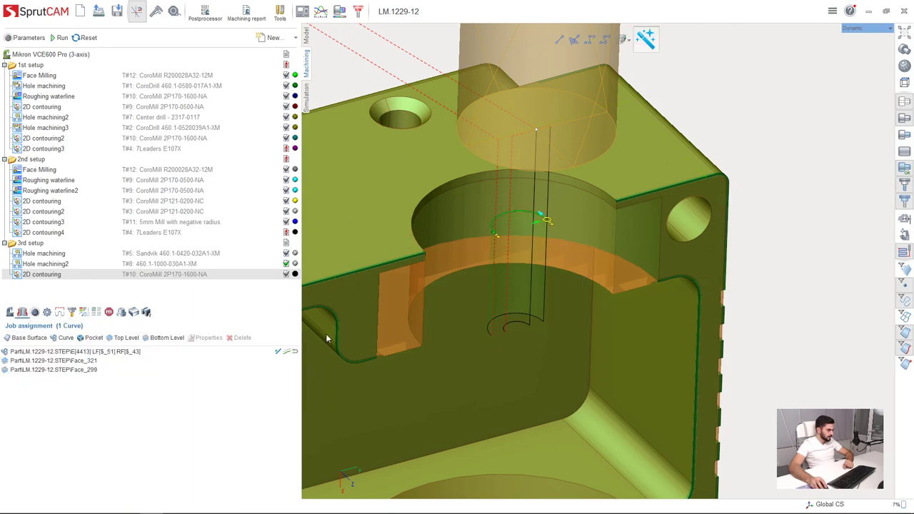
{"action": "middle_click_drag", "start_coordinate": [513, 255], "coordinate": [697, 325]}
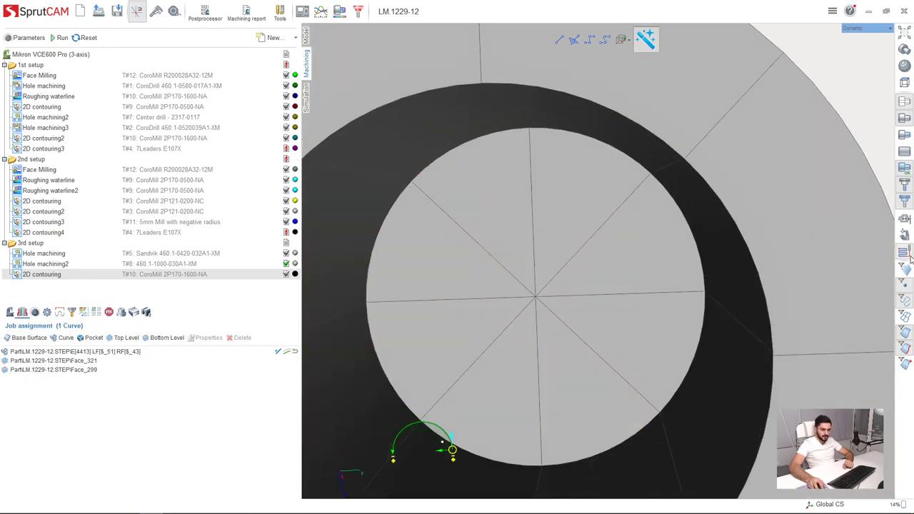
{"action": "left_click", "coordinate": [905, 205]}
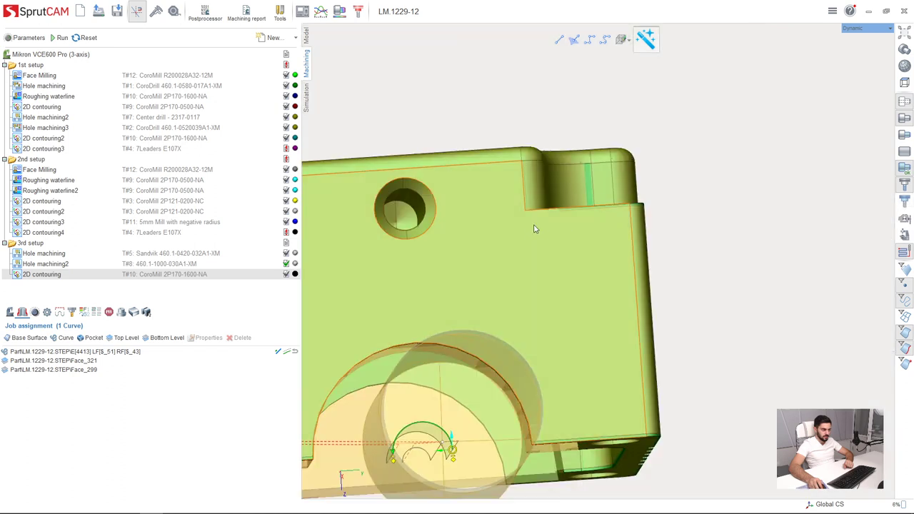
{"action": "scroll", "coordinate": [533, 228], "scroll_direction": "down", "scroll_amount": 5}
{"action": "middle_click_drag", "start_coordinate": [511, 237], "coordinate": [494, 279]}
{"action": "scroll", "coordinate": [486, 299], "scroll_direction": "up", "scroll_amount": 5}
{"action": "scroll", "coordinate": [485, 300], "scroll_direction": "up", "scroll_amount": 2}
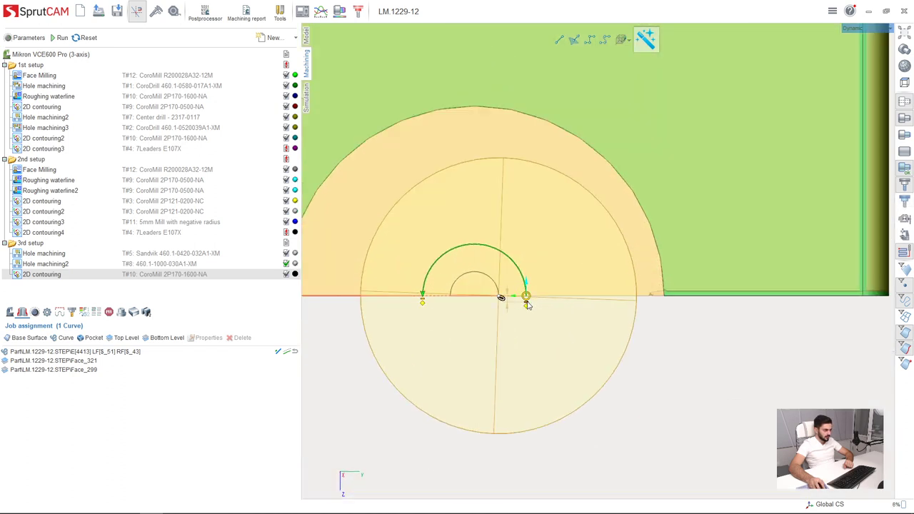
Extend both ends of the semicircular curve in straight parallel lines beyond the open side of the part
{"action": "left_click_drag", "start_coordinate": [526, 303], "coordinate": [525, 443]}
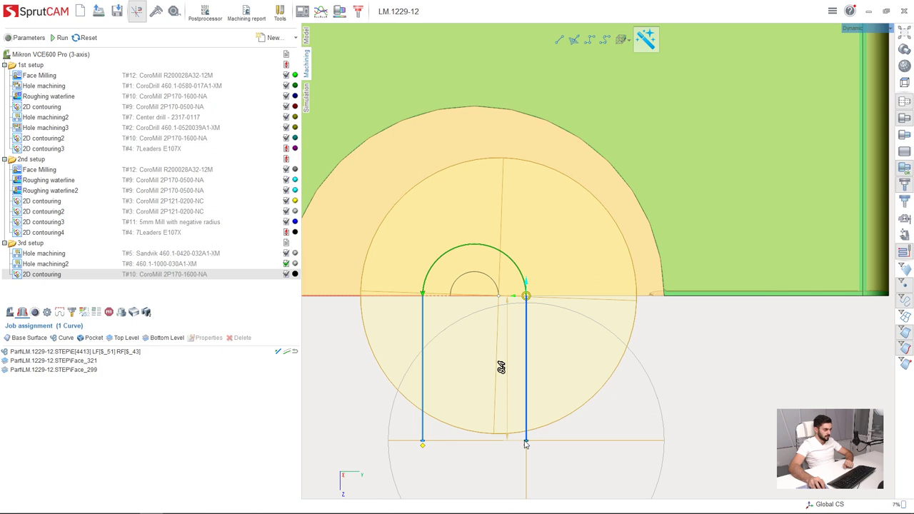
{"action": "left_click_drag", "start_coordinate": [526, 444], "coordinate": [525, 445]}
{"action": "scroll", "coordinate": [535, 400], "scroll_direction": "down", "scroll_amount": 2}
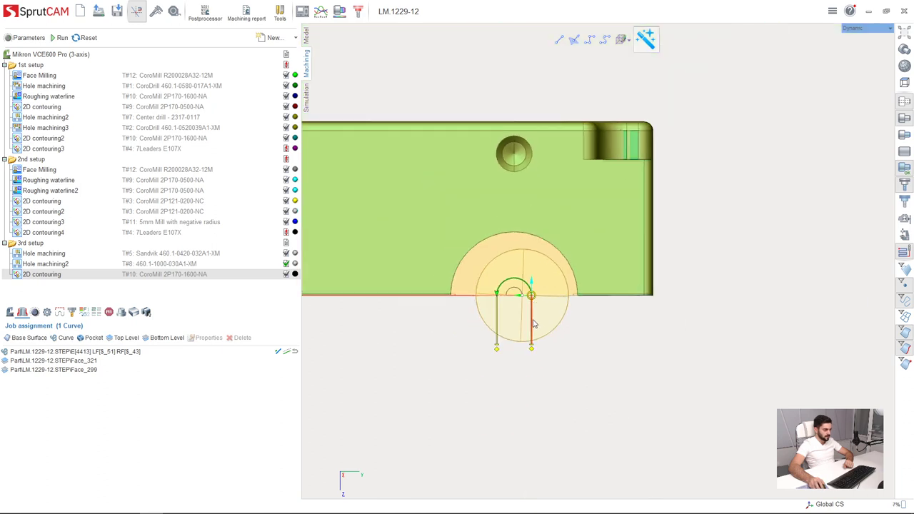
{"action": "left_click_drag", "start_coordinate": [530, 363], "coordinate": [529, 374]}
Recalculate the 2D contouring toolpath with the extended curve and inspect its passes in the recess
{"action": "middle_click_drag", "start_coordinate": [461, 387], "coordinate": [533, 277]}
{"action": "left_click", "coordinate": [62, 38]}
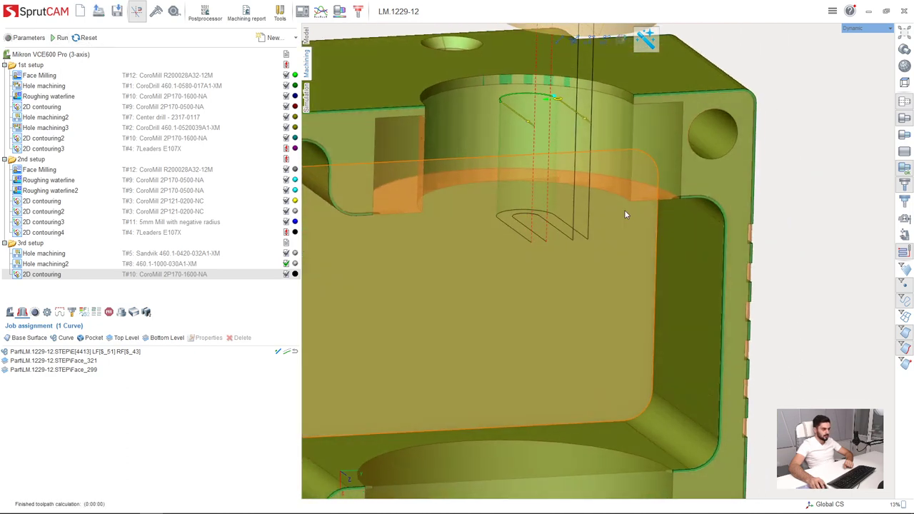
{"action": "middle_click_drag", "start_coordinate": [538, 157], "coordinate": [586, 189]}
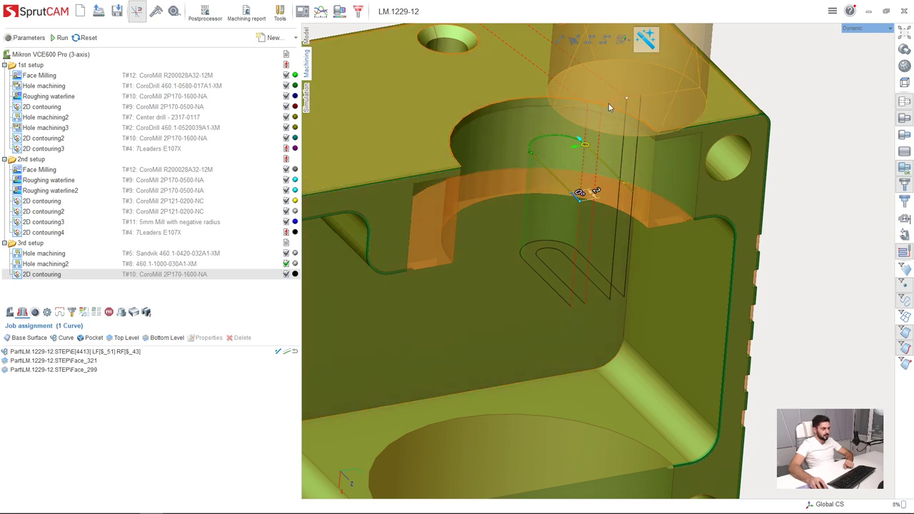
{"action": "scroll", "coordinate": [627, 104], "scroll_direction": "down", "scroll_amount": 5}
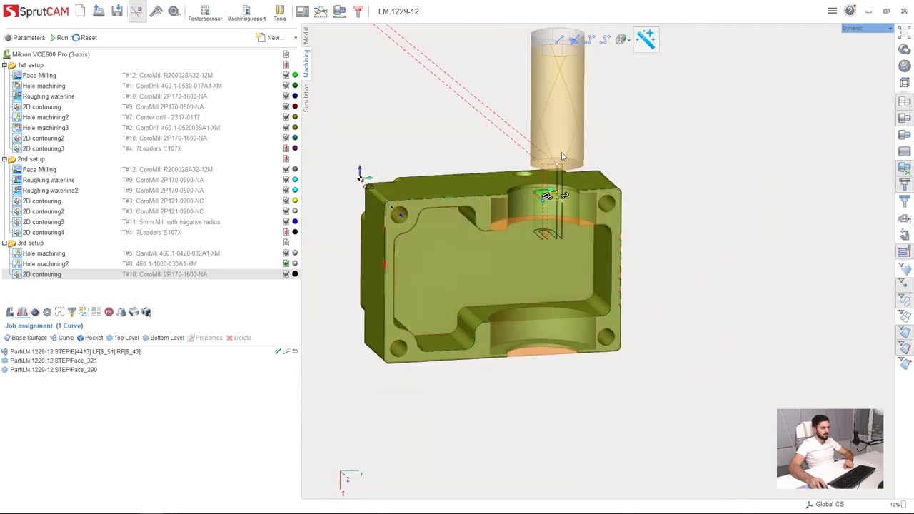
Set the operation's link transitions to Around workpiece and recalculate the toolpath
{"action": "left_click", "coordinate": [60, 313]}
{"action": "scroll", "coordinate": [500, 221], "scroll_direction": "up", "scroll_amount": 3}
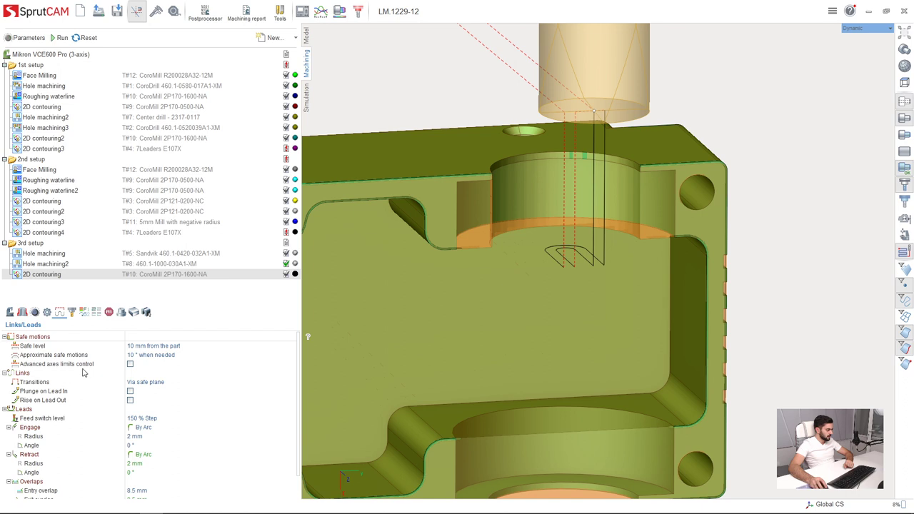
{"action": "left_click", "coordinate": [34, 383]}
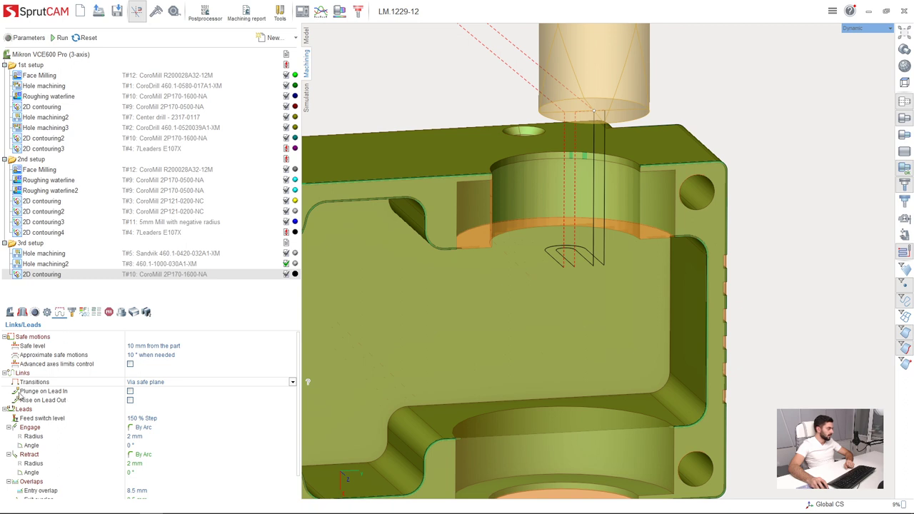
{"action": "left_click", "coordinate": [22, 376]}
{"action": "left_click", "coordinate": [28, 385]}
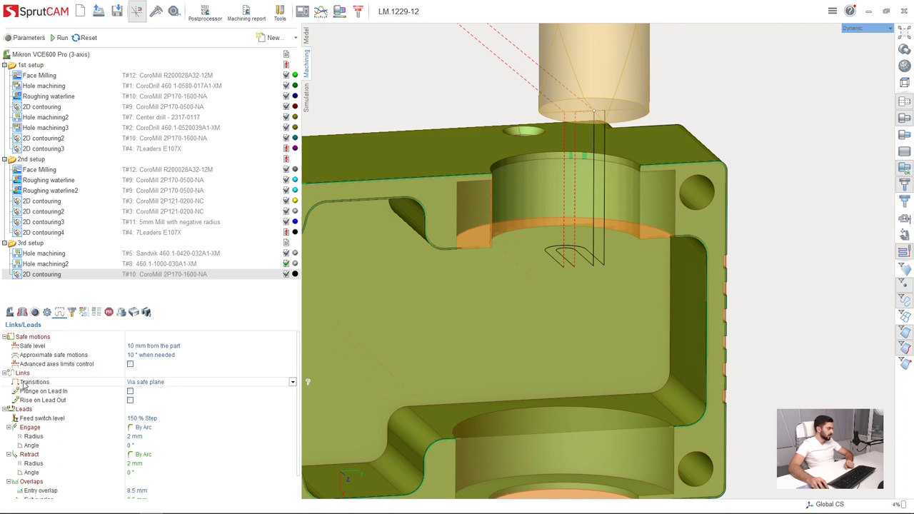
{"action": "left_click", "coordinate": [165, 384]}
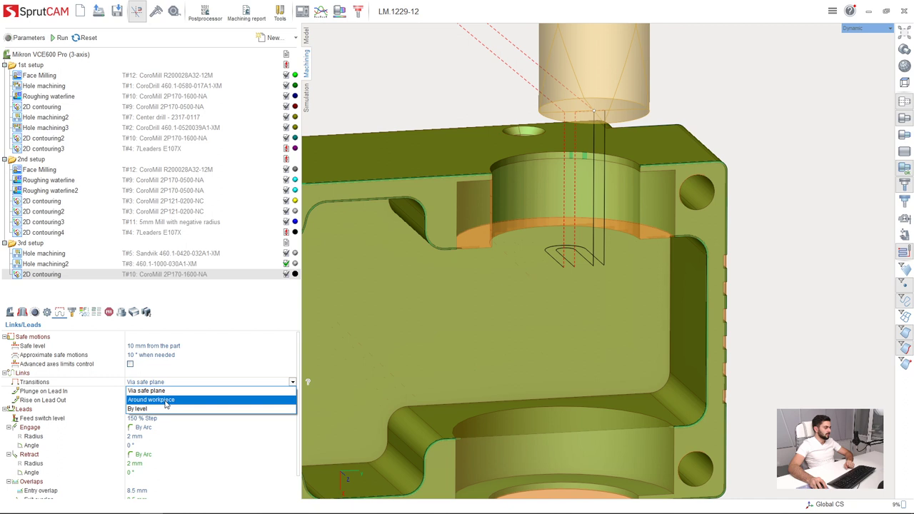
{"action": "left_click", "coordinate": [165, 400]}
{"action": "left_click", "coordinate": [60, 37]}
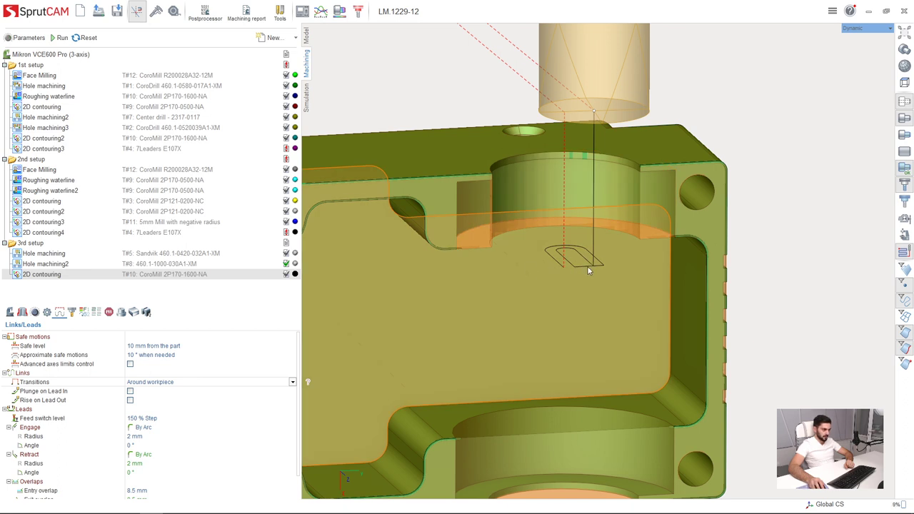
Calculate the machined workpiece up to the 3rd setup's 2D contouring operation and start that operation's machining simulation
{"action": "left_click", "coordinate": [305, 100]}
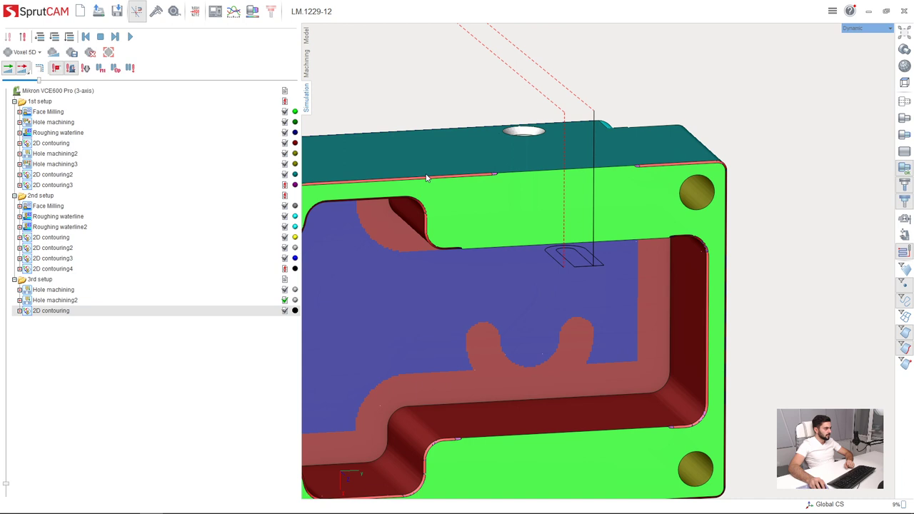
{"action": "left_click", "coordinate": [55, 37]}
{"action": "left_click", "coordinate": [71, 51]}
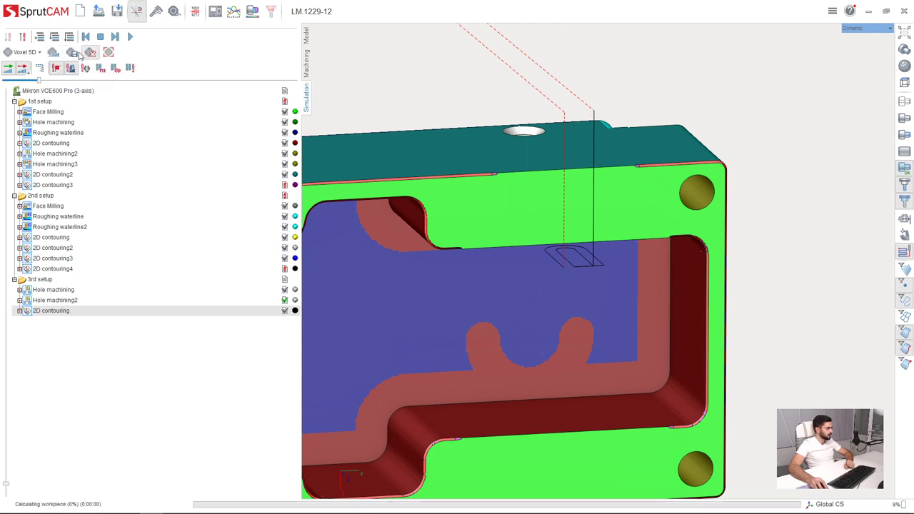
{"action": "left_click", "coordinate": [55, 37]}
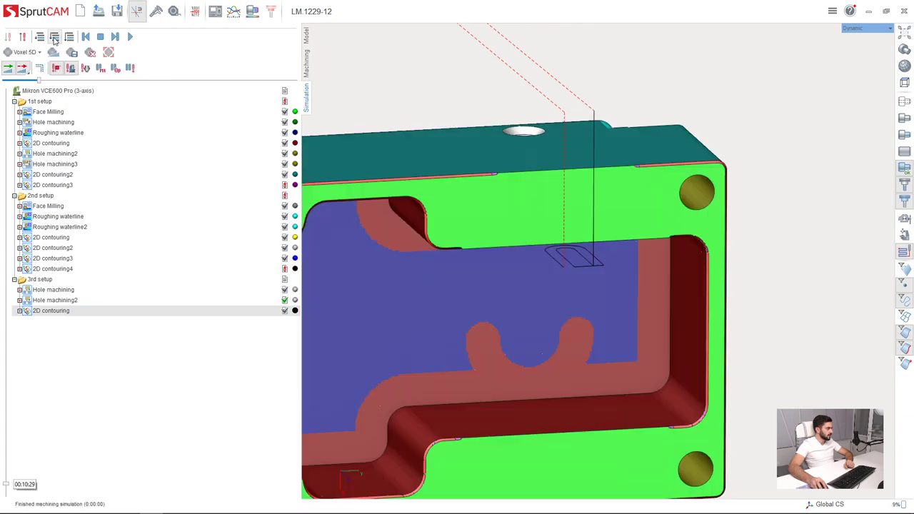
{"action": "left_click", "coordinate": [132, 36]}
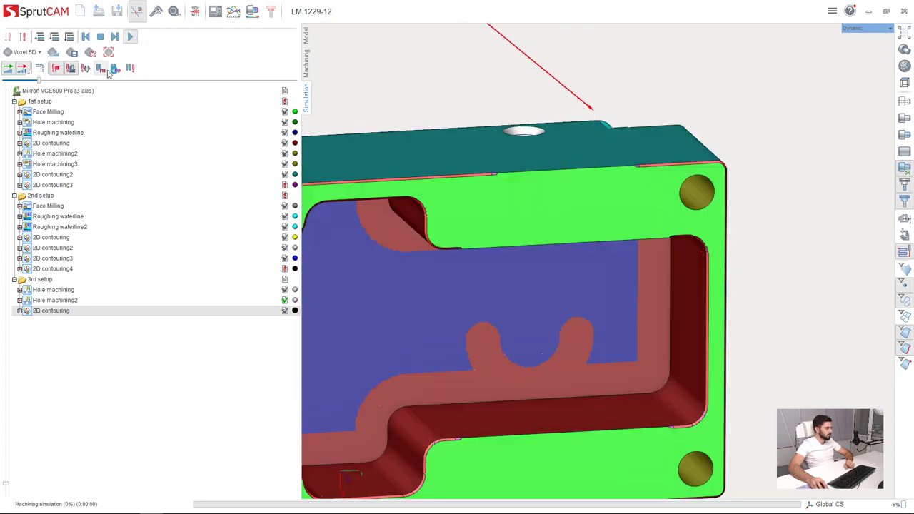
Slow down the running simulation and examine up close how the tool approaches the open side of the part
{"action": "scroll", "coordinate": [490, 316], "scroll_direction": "down", "scroll_amount": 5}
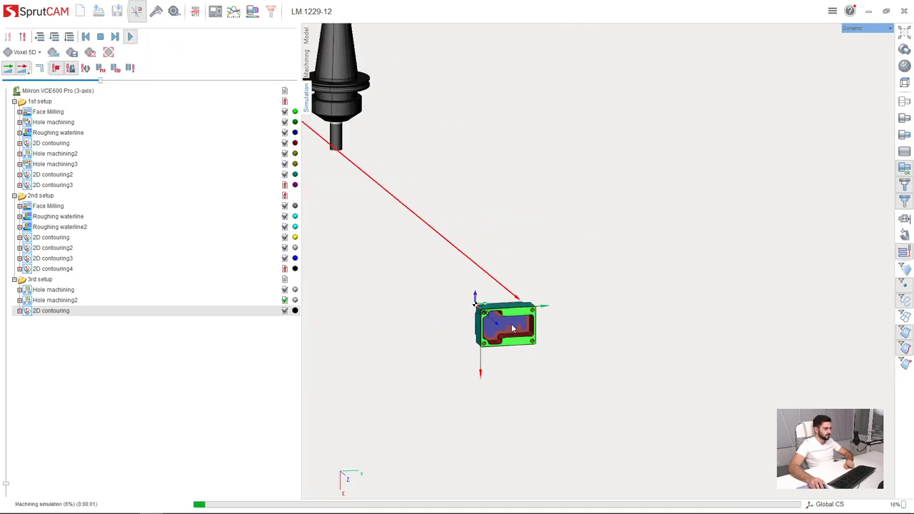
{"action": "scroll", "coordinate": [511, 328], "scroll_direction": "up", "scroll_amount": 3}
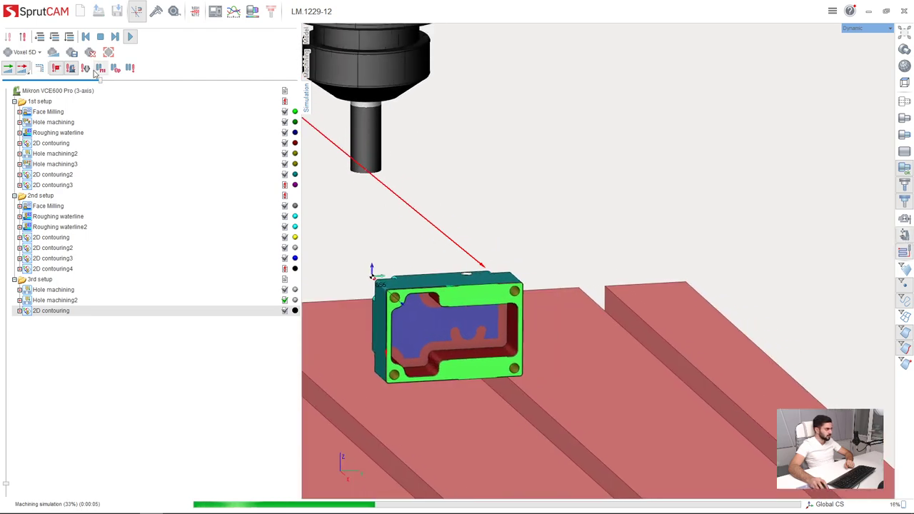
{"action": "left_click_drag", "start_coordinate": [100, 80], "coordinate": [79, 81]}
{"action": "middle_click_drag", "start_coordinate": [438, 306], "coordinate": [362, 314]}
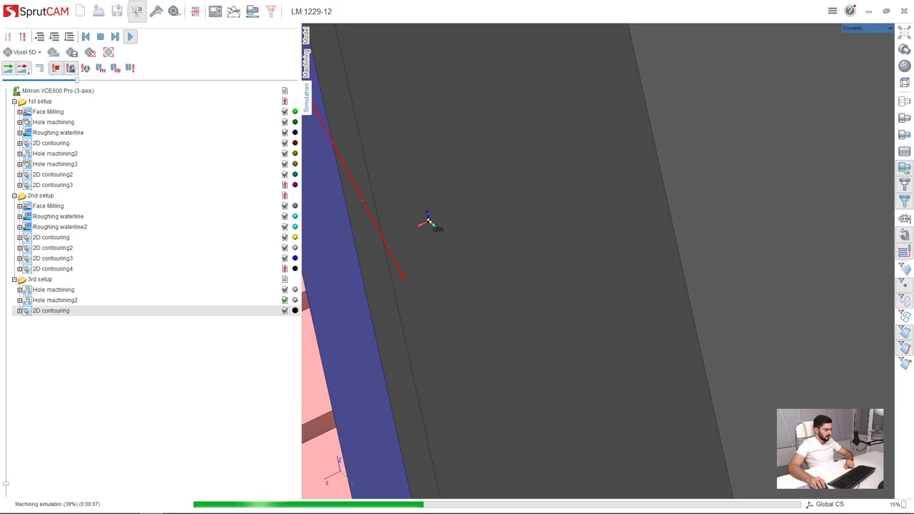
{"action": "scroll", "coordinate": [484, 381], "scroll_direction": "down", "scroll_amount": 6}
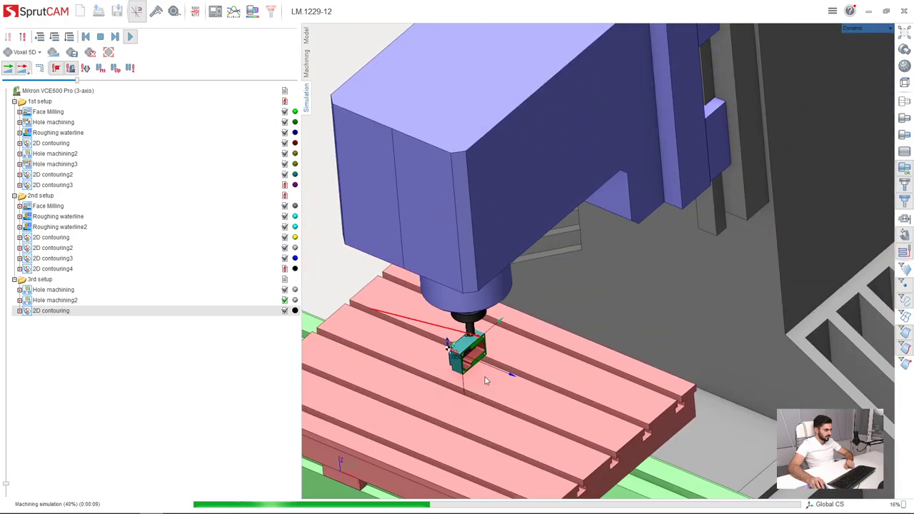
{"action": "scroll", "coordinate": [480, 371], "scroll_direction": "up", "scroll_amount": 5}
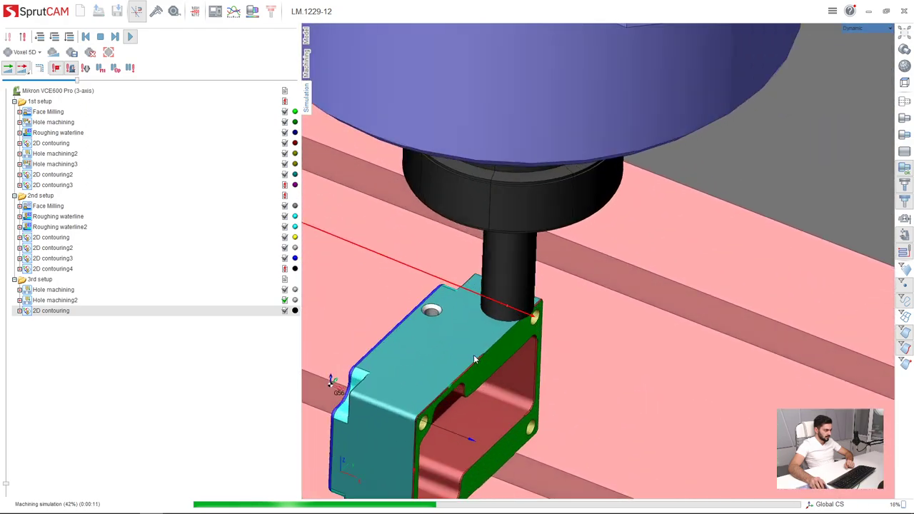
{"action": "middle_click_drag", "start_coordinate": [474, 359], "coordinate": [489, 331]}
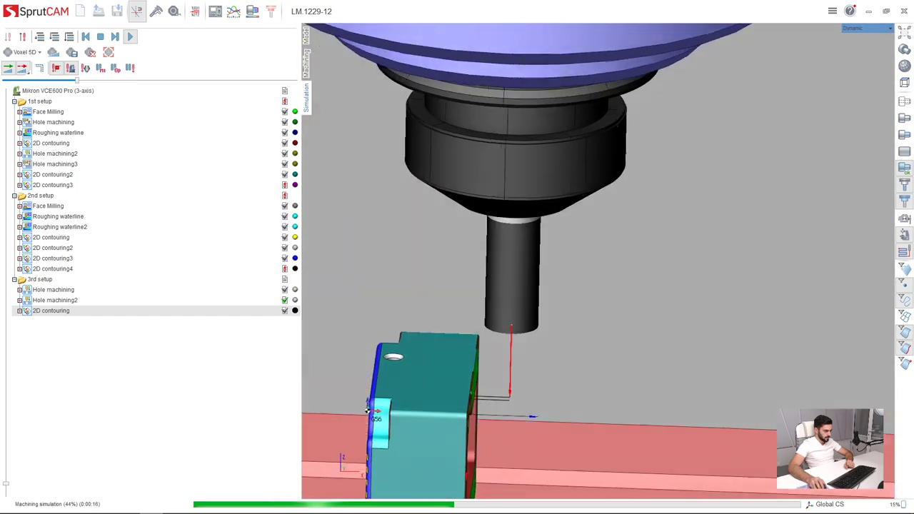